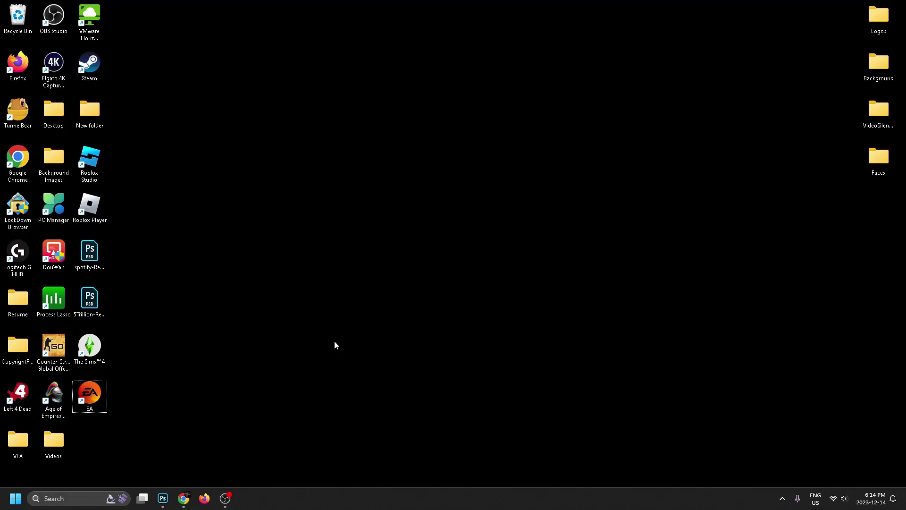
Bring Chrome forward and switch to the 'What is Minecraft?' page listing supported platforms
left_click(184, 498)
scroll(265, 161, "up", 1)
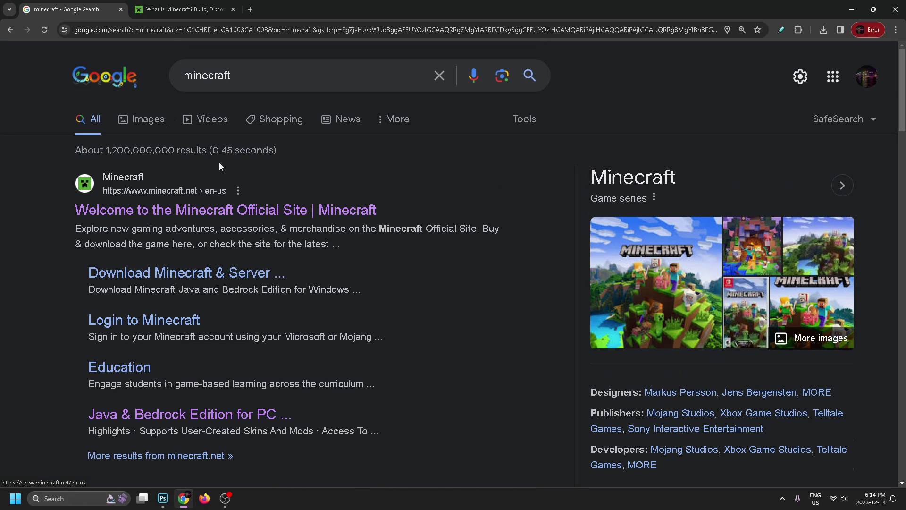
left_click(178, 11)
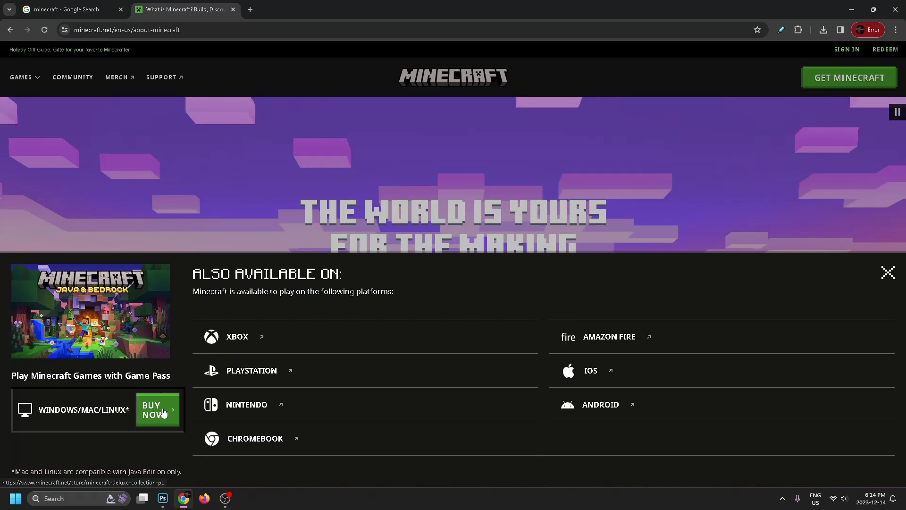
Minimize Chrome and launch Microsoft Store by searching 'store' in Windows search
left_click(852, 10)
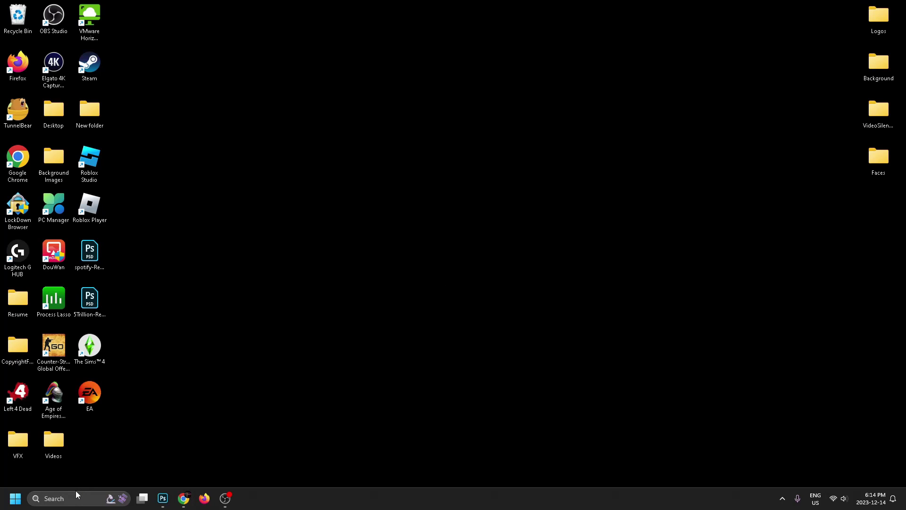
left_click(74, 495)
type("store")
left_click(137, 207)
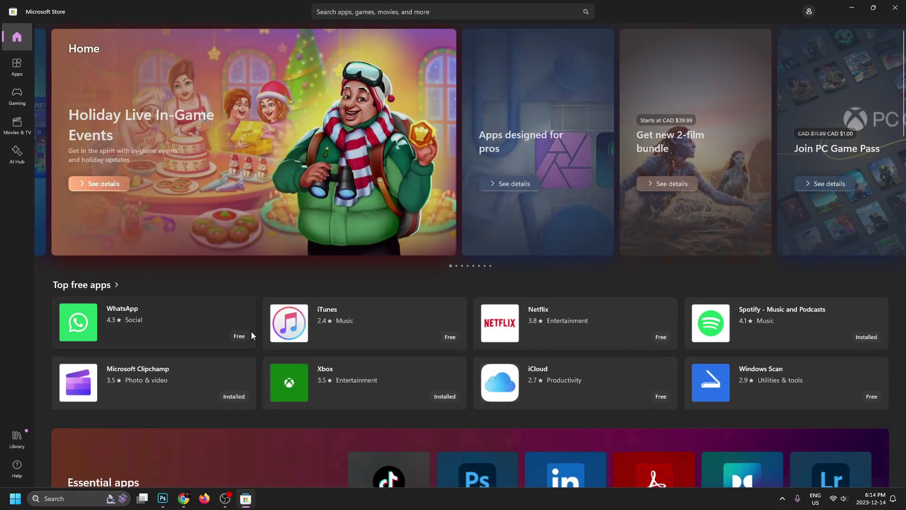
Browse the store's Gaming page to the best sellers showing Minecraft at CAD $39.99
left_click(15, 96)
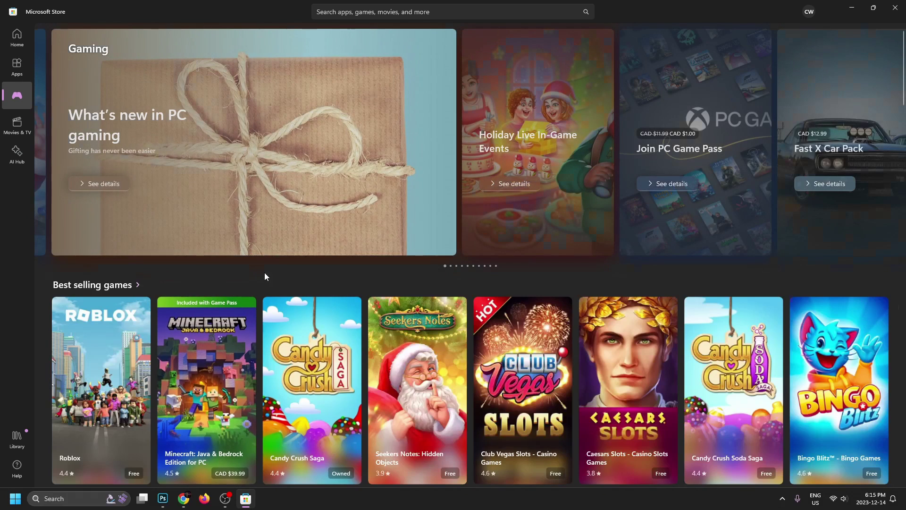
scroll(221, 284, "down", 1)
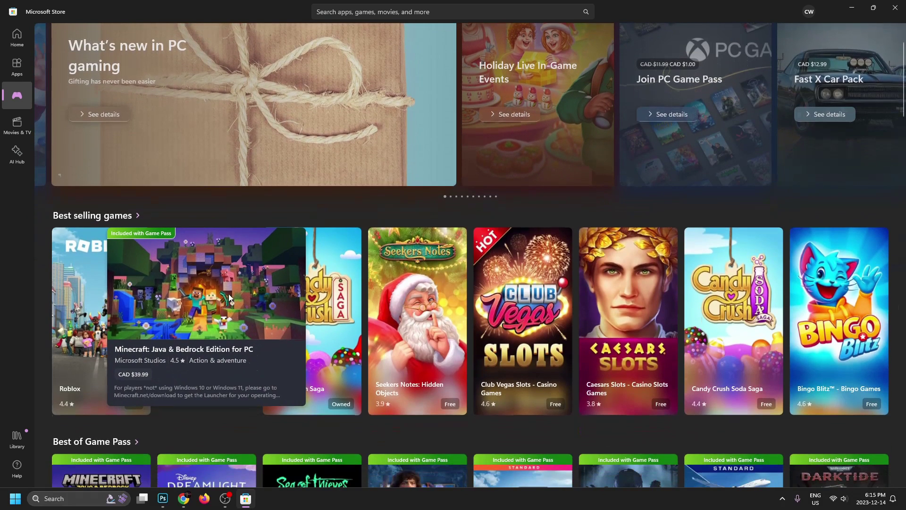
left_click(363, 12)
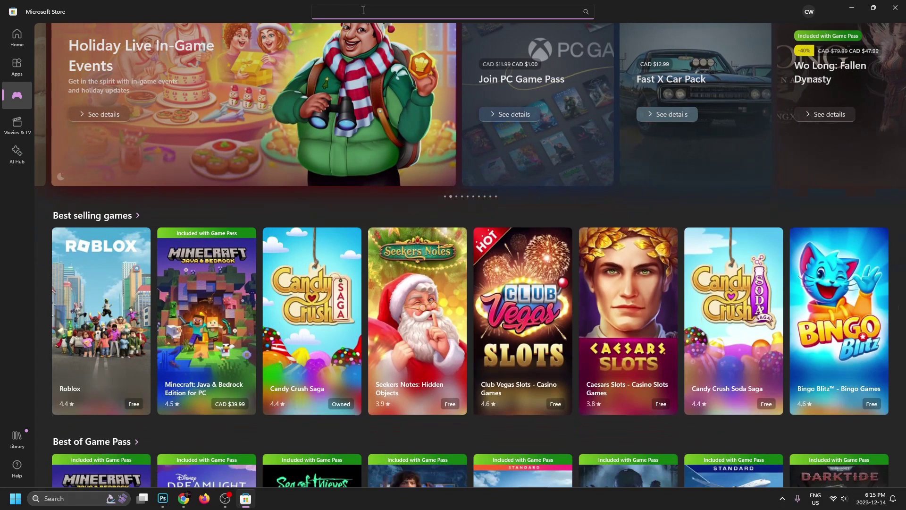
Open the Minecraft: Java & Bedrock Edition for PC page and review its Editions dropdown
left_click(203, 277)
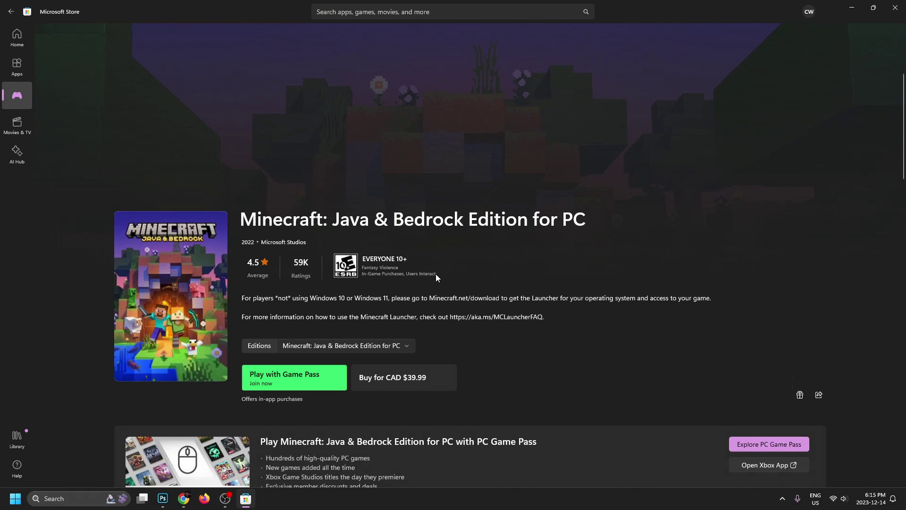
scroll(435, 273, "down", 3)
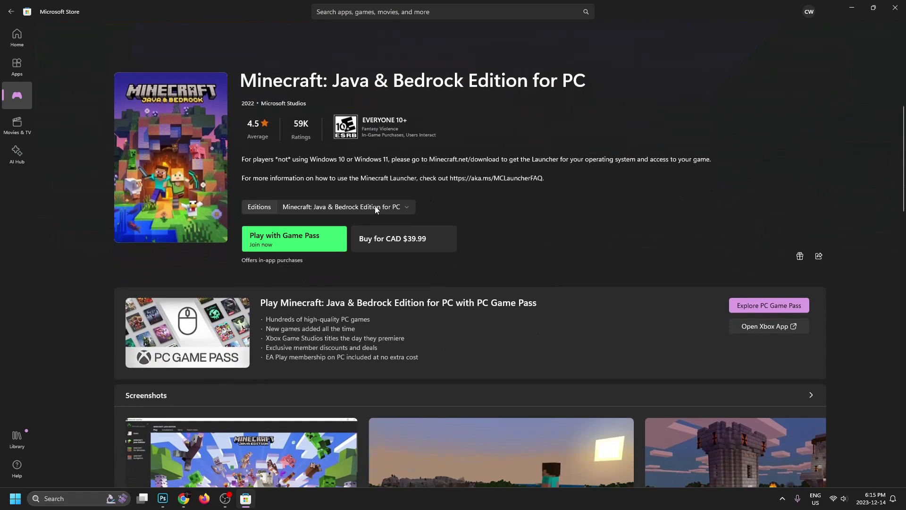
left_click(407, 207)
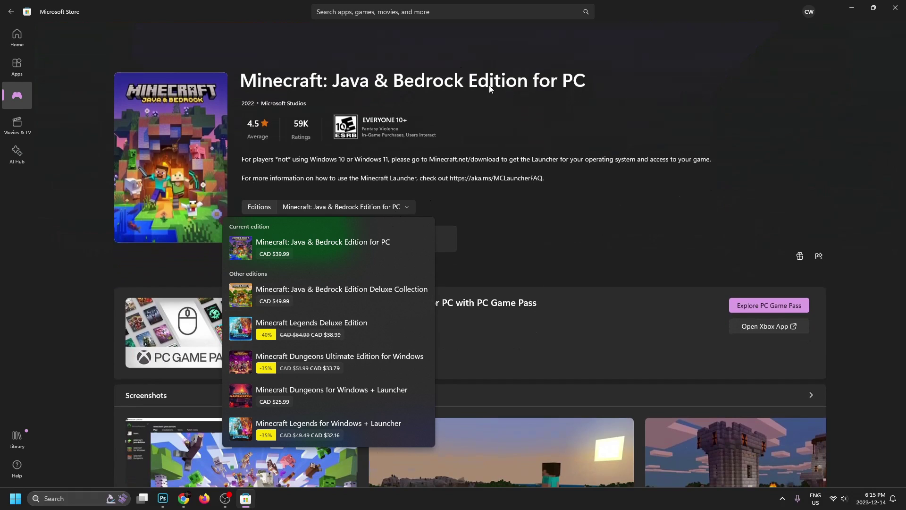
left_click(567, 111)
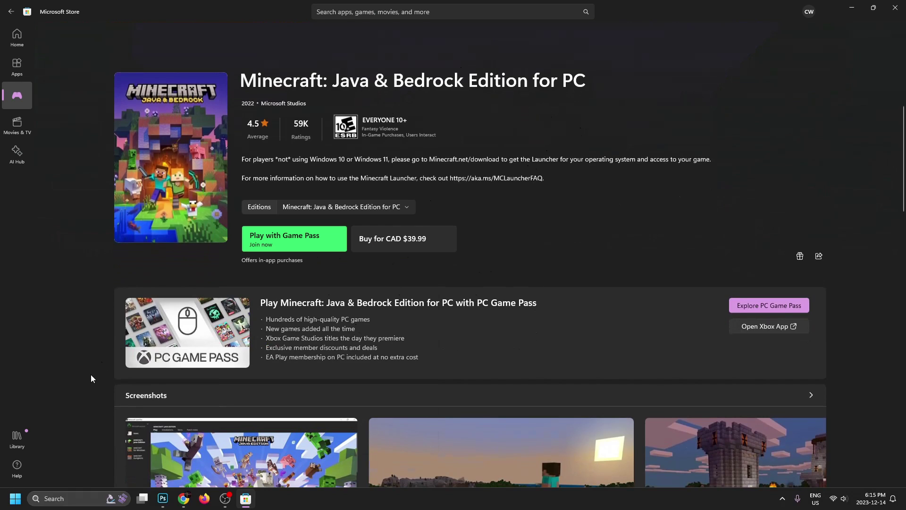
View the Library's 'Included with device' tab, which shows no content
left_click(17, 444)
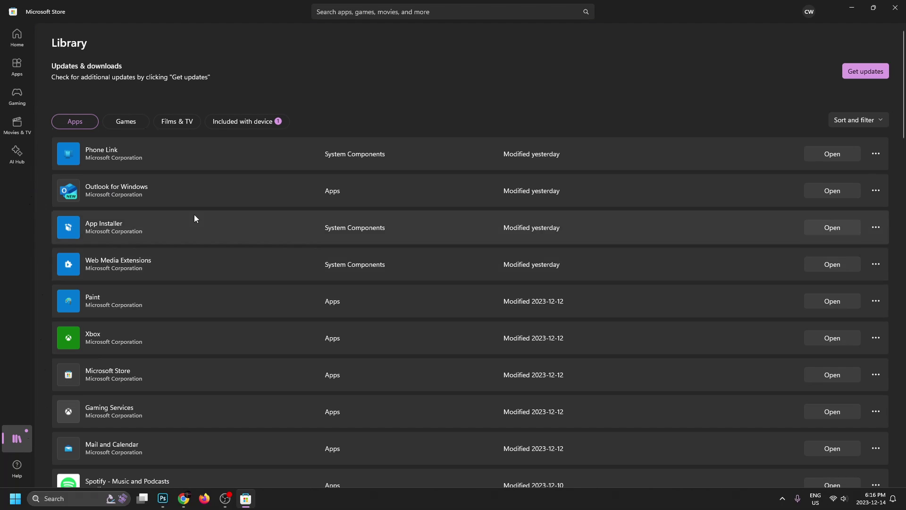
left_click(265, 123)
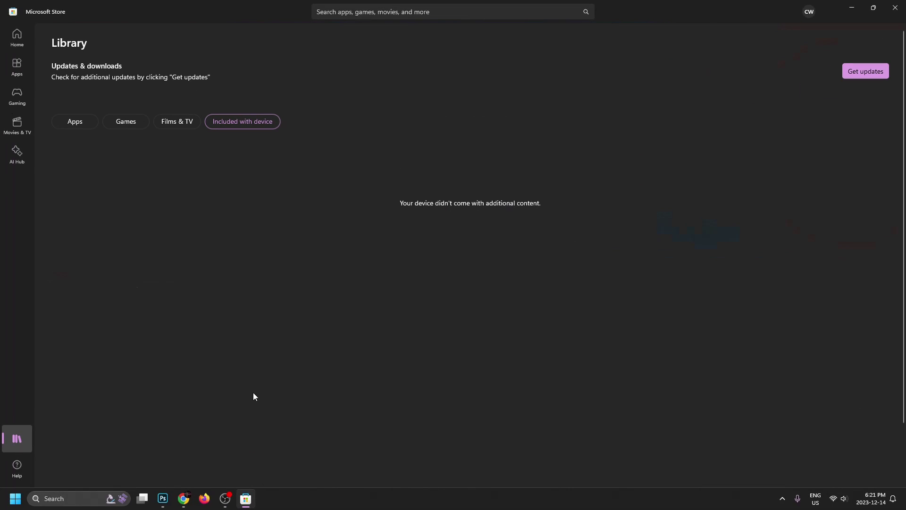
Return to Gaming and open the Minecraft: Java & Bedrock Edition product page
left_click(21, 104)
mouse_move(208, 351)
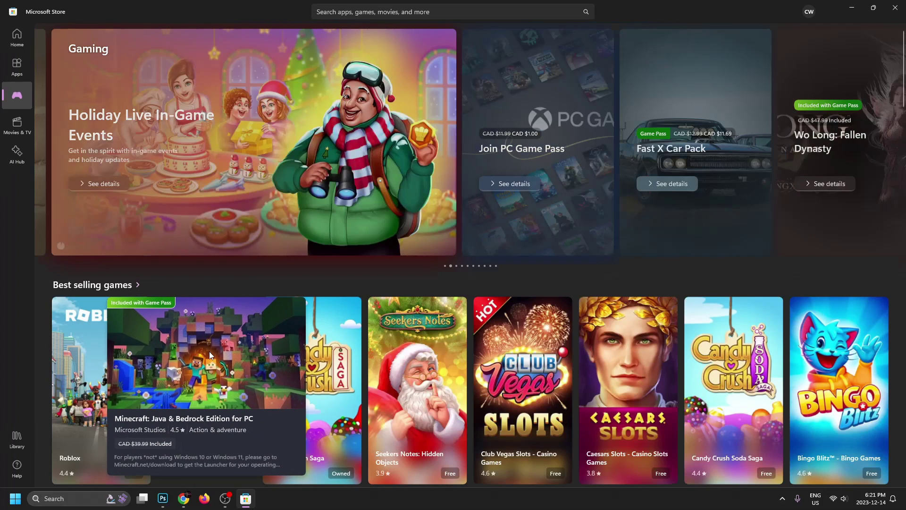
left_click(209, 344)
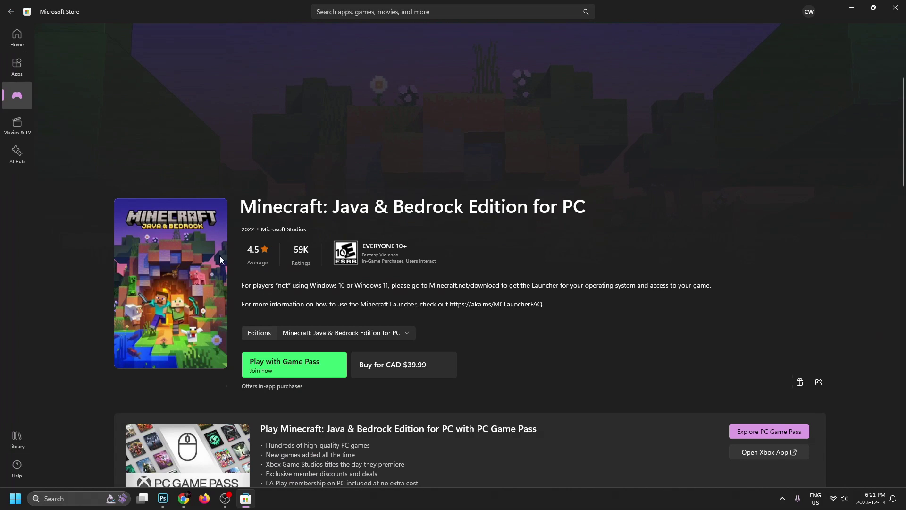
Choose the Game Pass option and scroll down to the PC Game Pass and Ultimate plan comparison
left_click(311, 366)
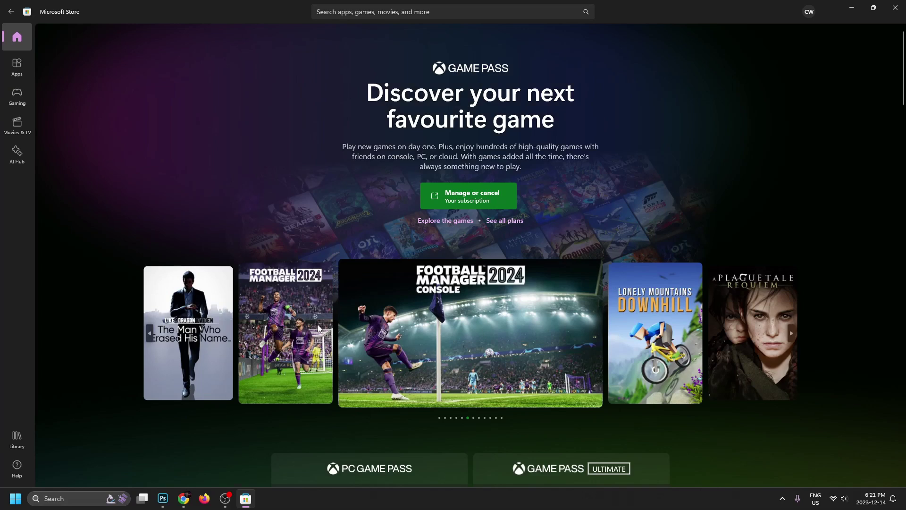
scroll(366, 230, "down", 2)
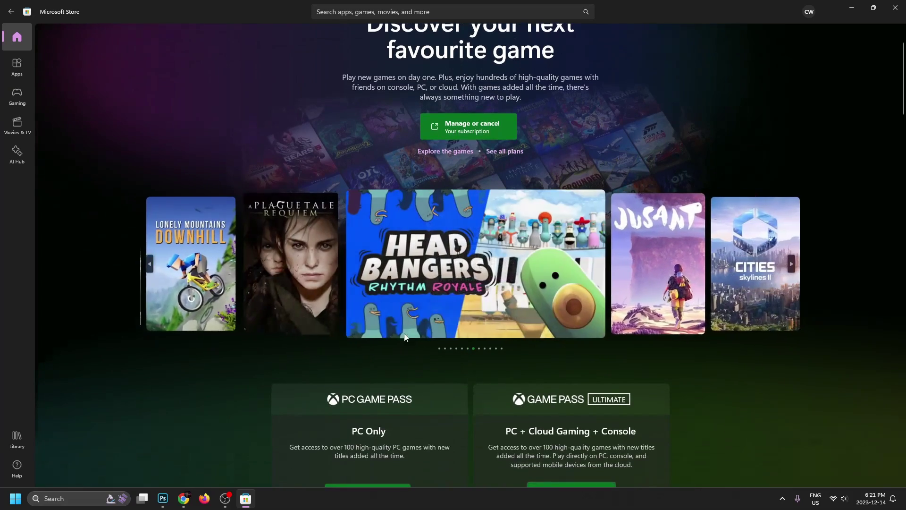
scroll(378, 363, "down", 10)
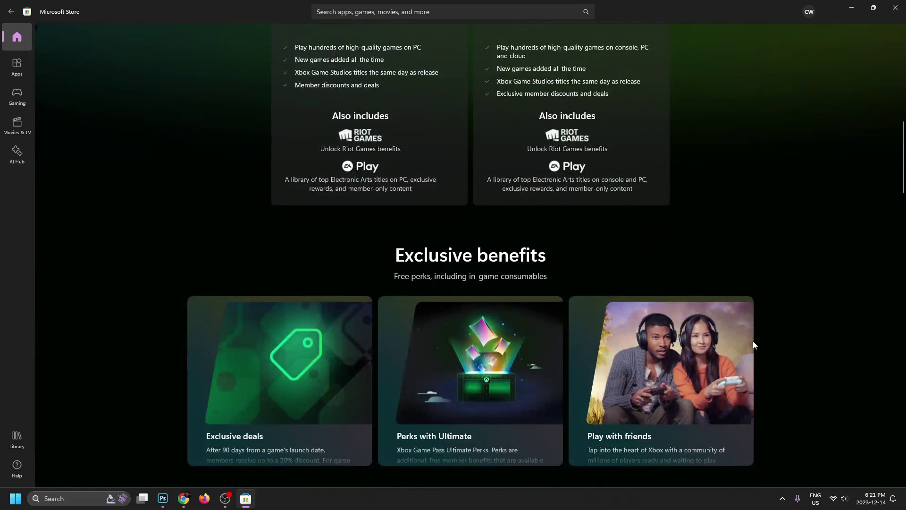
scroll(752, 341, "down", 4)
scroll(780, 329, "down", 5)
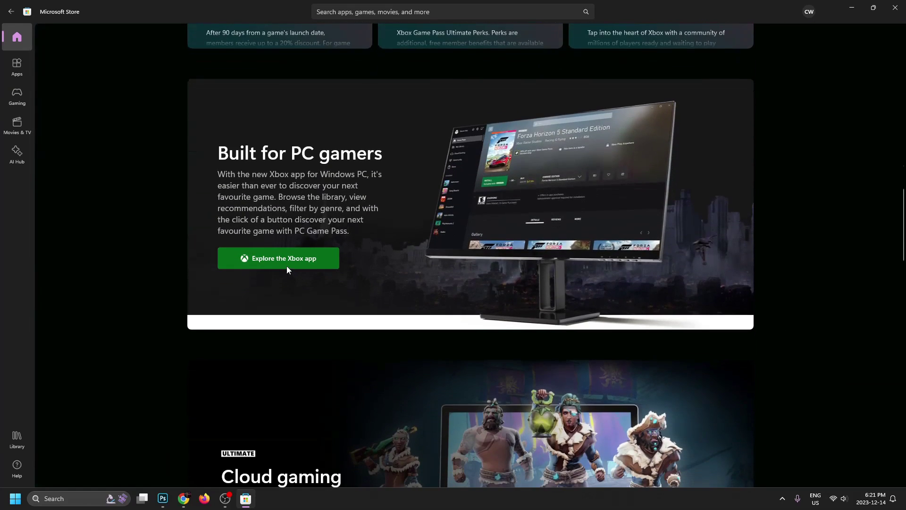
In the Xbox app, install Minecraft: Java & Bedrock Edition from Game Pass to the C: drive
left_click(274, 260)
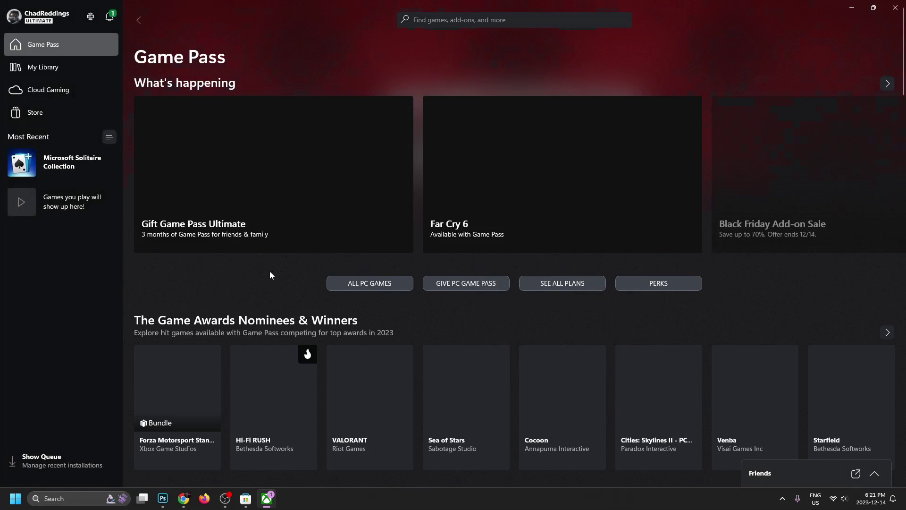
scroll(268, 274, "down", 3)
scroll(250, 237, "down", 6)
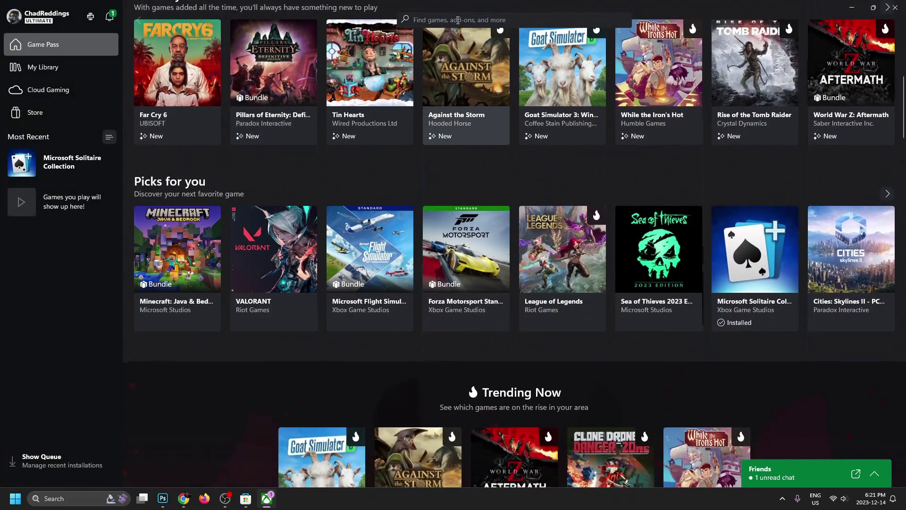
left_click(196, 235)
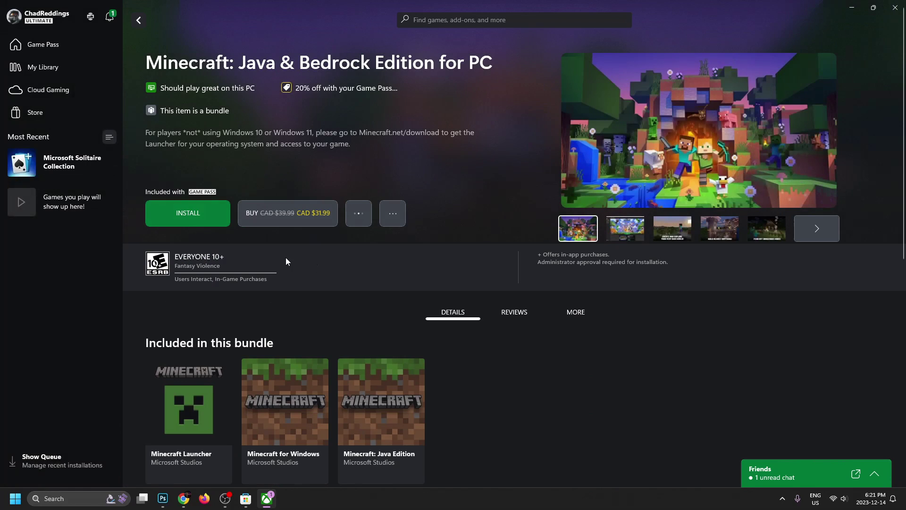
left_click(185, 217)
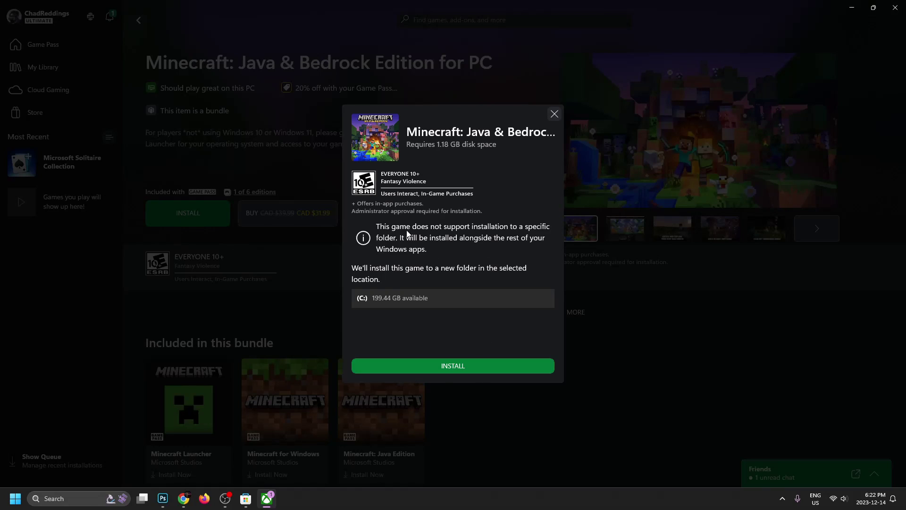
left_click(457, 373)
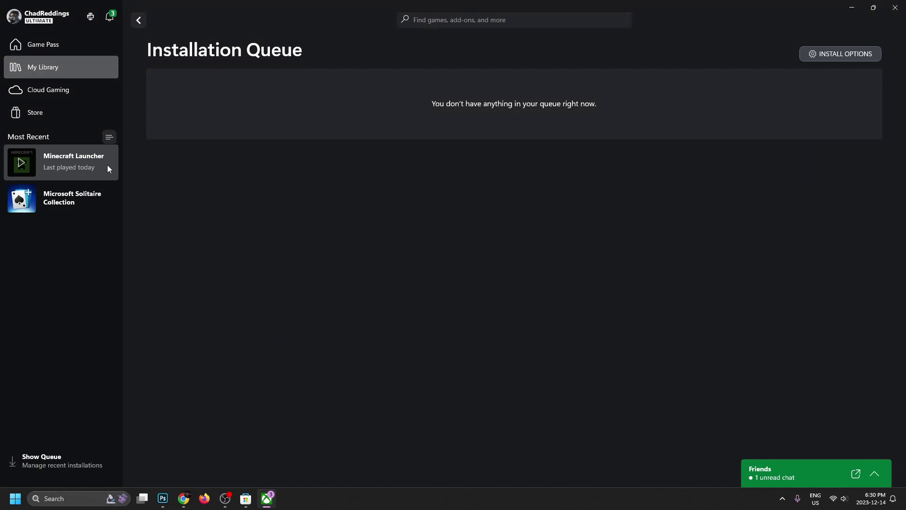
Open Minecraft Launcher from recent games and select the Minecraft for Windows edition
left_click(82, 157)
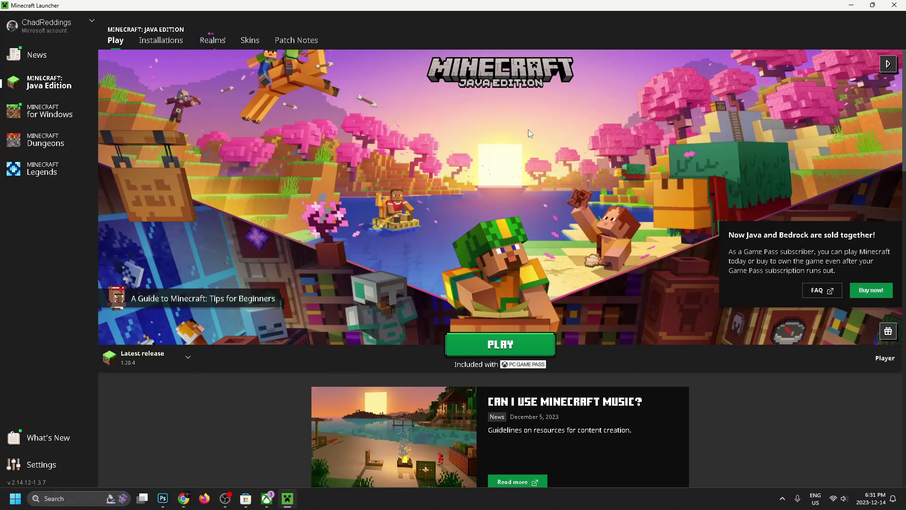
left_click(72, 114)
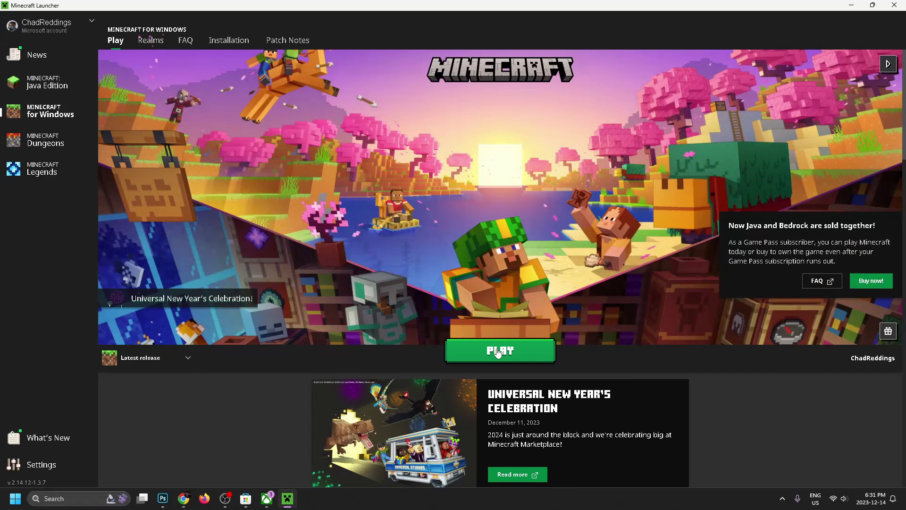
Play Minecraft for Windows and close the welcome sign-in prompt to reach the v1.20.51 main menu
left_click(465, 350)
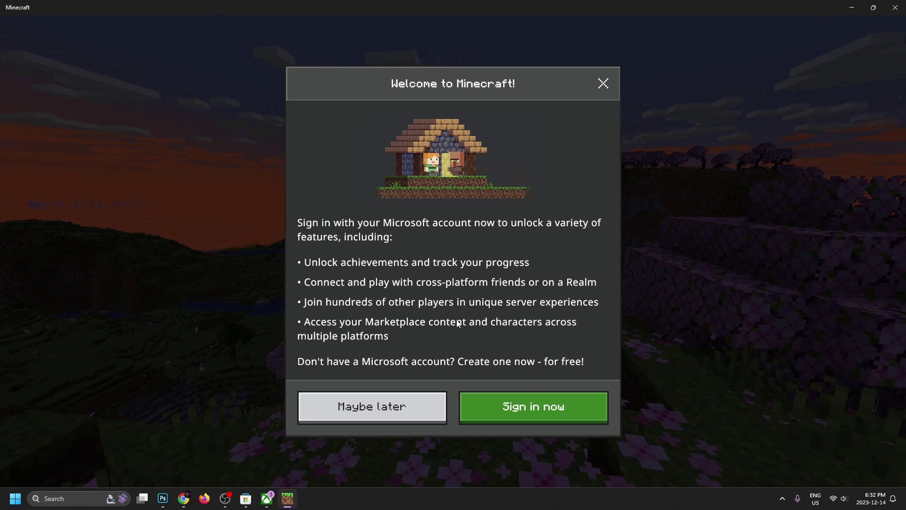
left_click(543, 414)
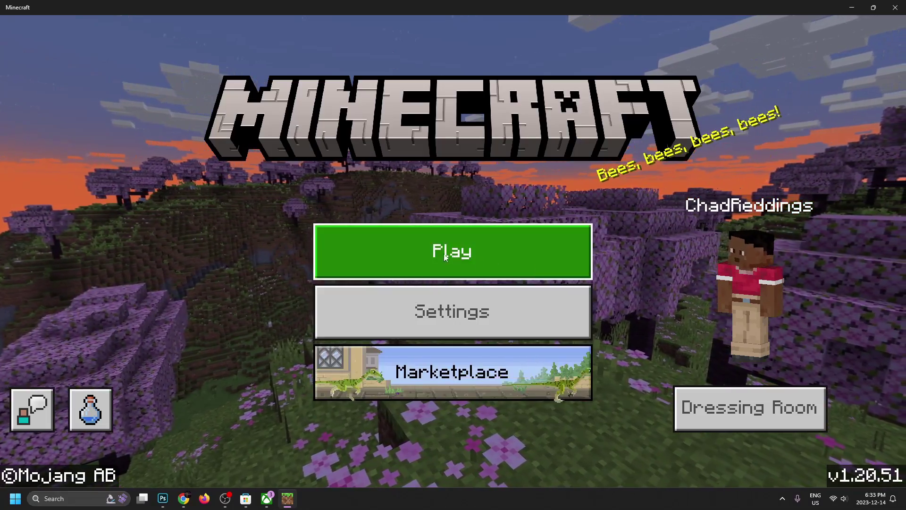
Create a Creative-mode world named 'New World' and load into it
left_click(443, 254)
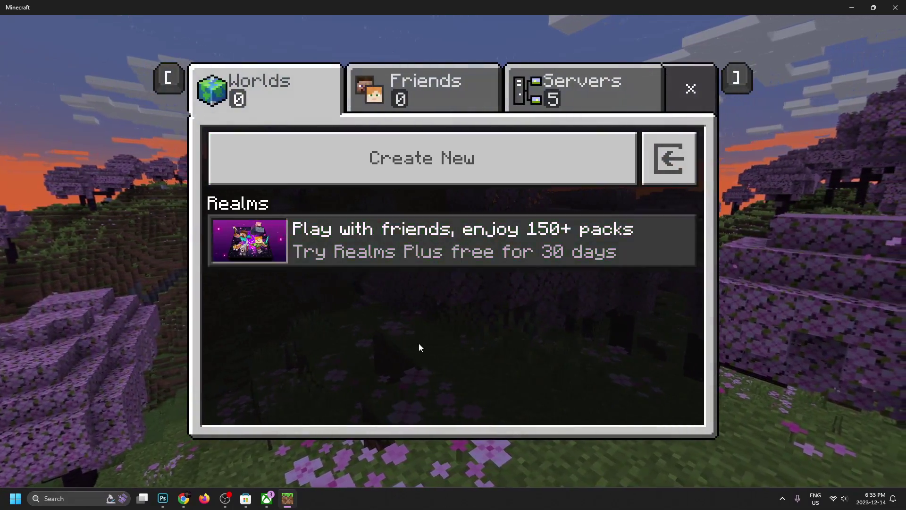
left_click(428, 166)
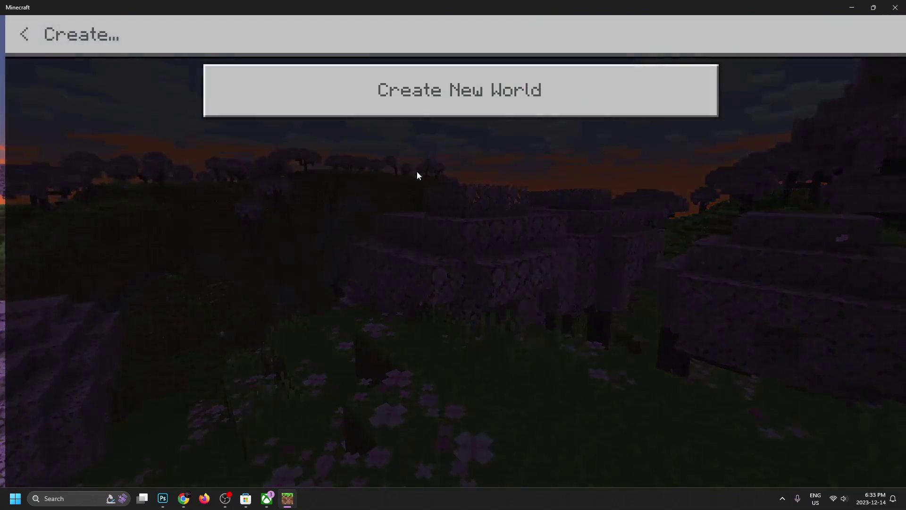
left_click(460, 94)
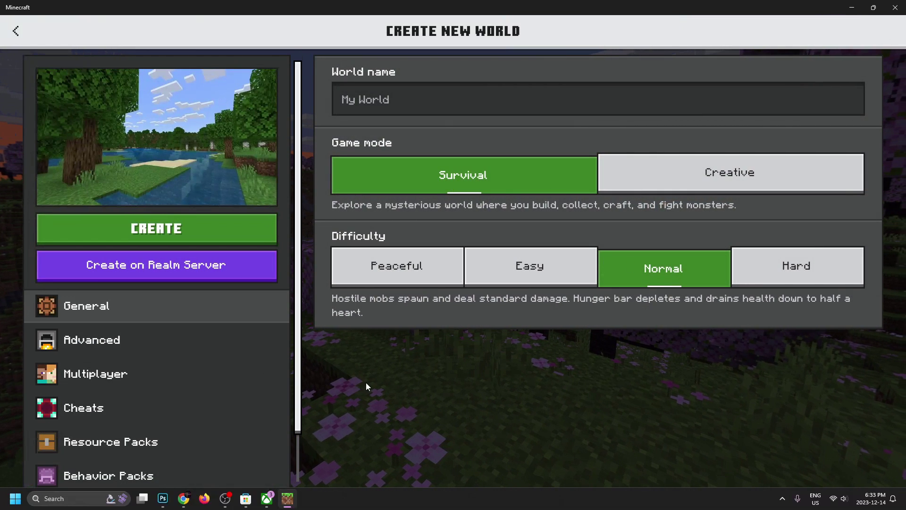
left_click(680, 185)
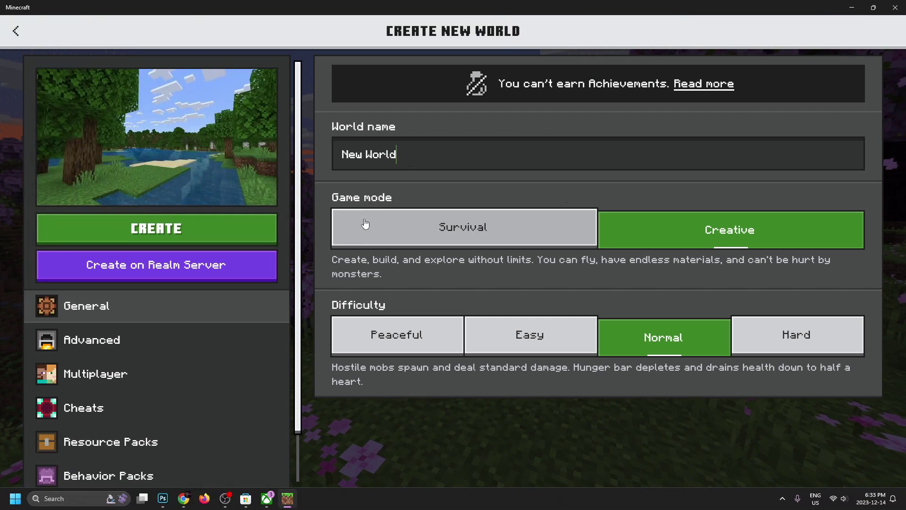
left_click(164, 234)
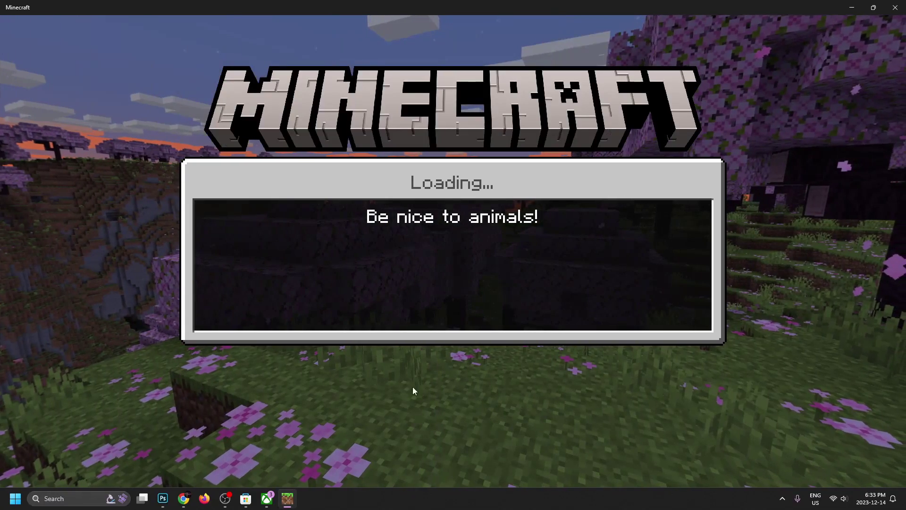